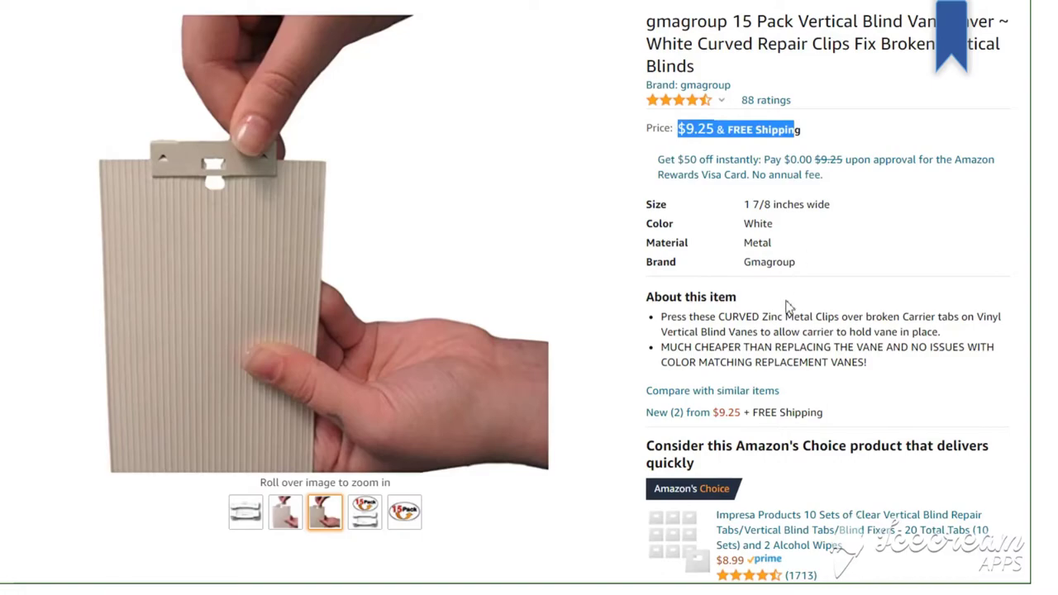
scroll(824, 358, "down", 2)
scroll(824, 358, "down", 2)
scroll(824, 358, "down", 4)
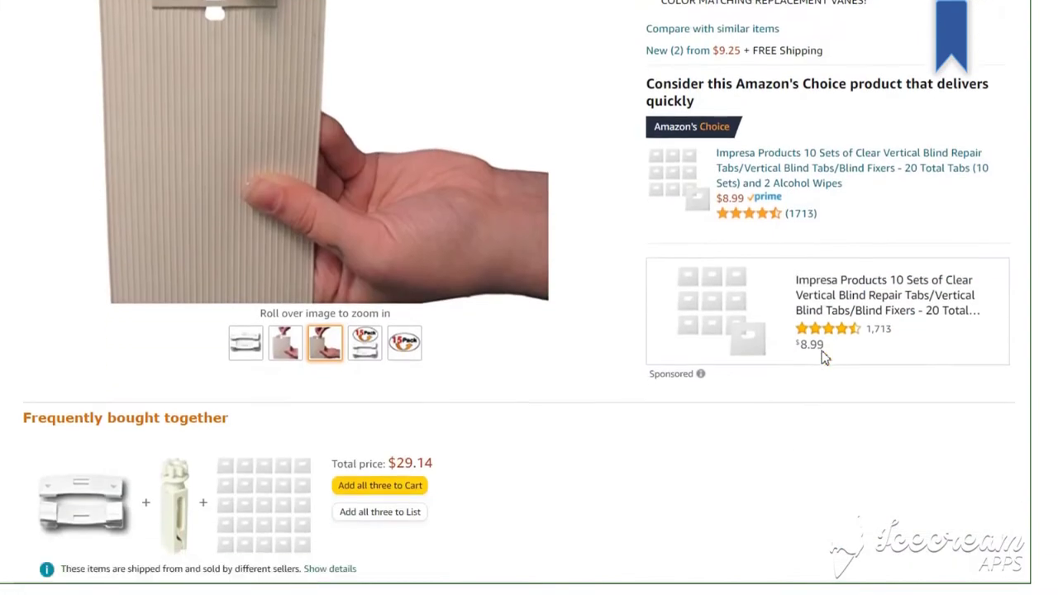
scroll(824, 358, "down", 2)
scroll(824, 357, "down", 2)
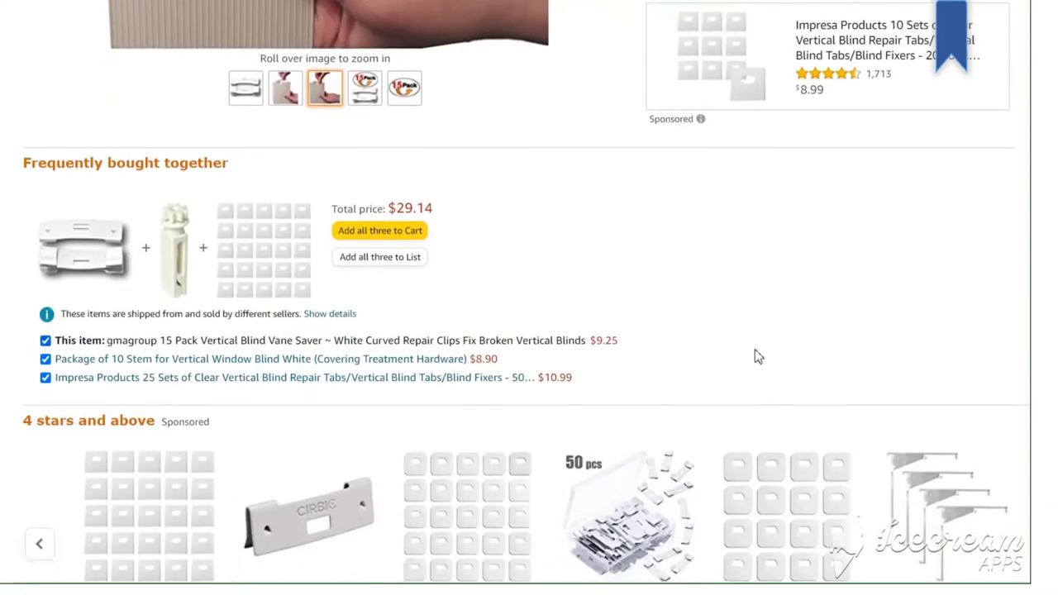
scroll(760, 355, "down", 3)
scroll(756, 357, "down", 5)
scroll(757, 357, "down", 3)
scroll(757, 358, "down", 4)
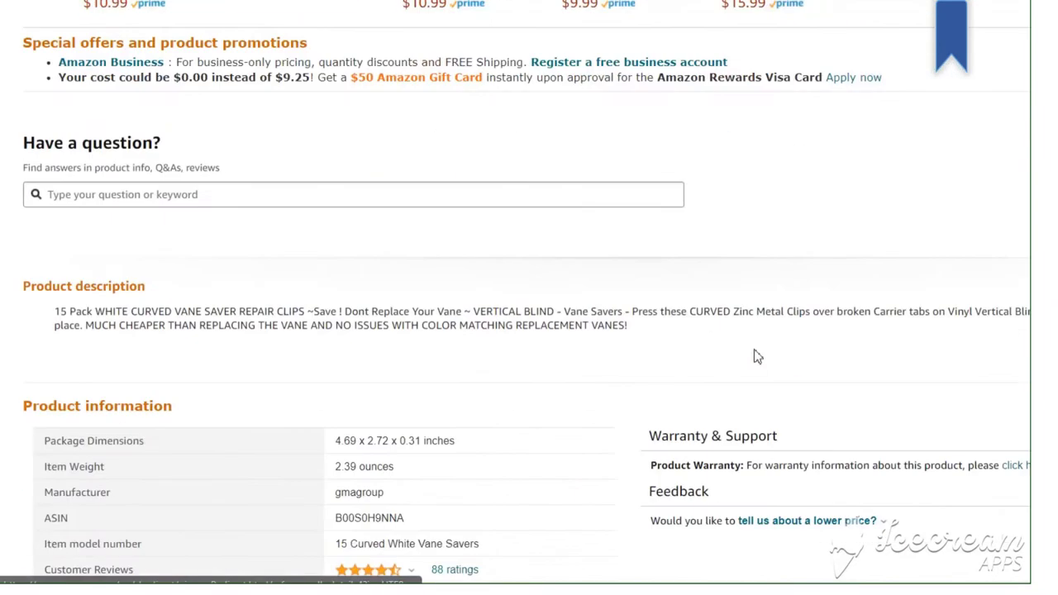
scroll(757, 357, "down", 2)
scroll(757, 357, "down", 1)
scroll(758, 357, "down", 3)
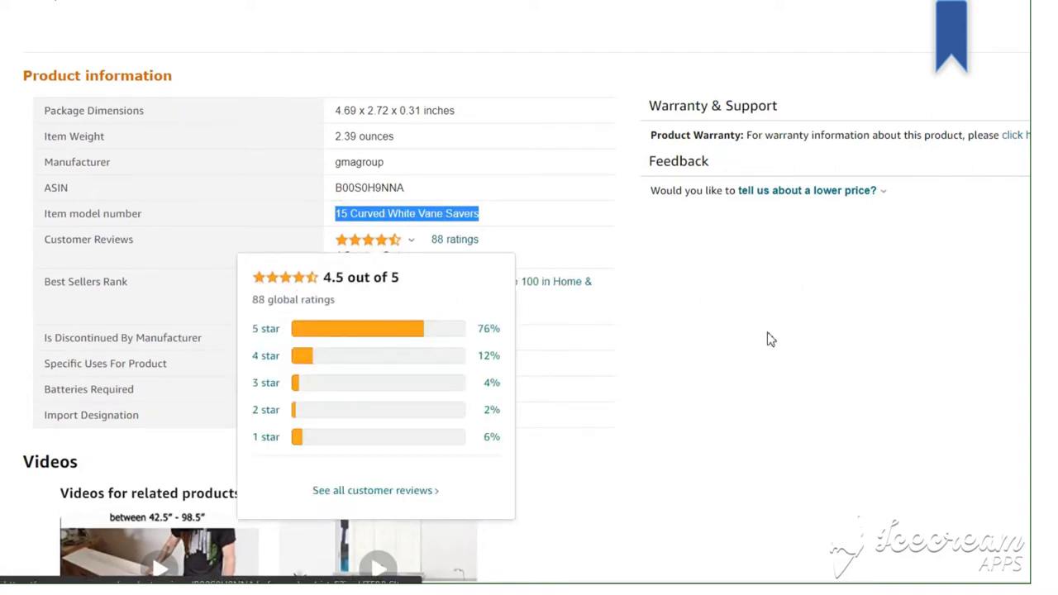
scroll(768, 337, "down", 3)
scroll(772, 339, "down", 3)
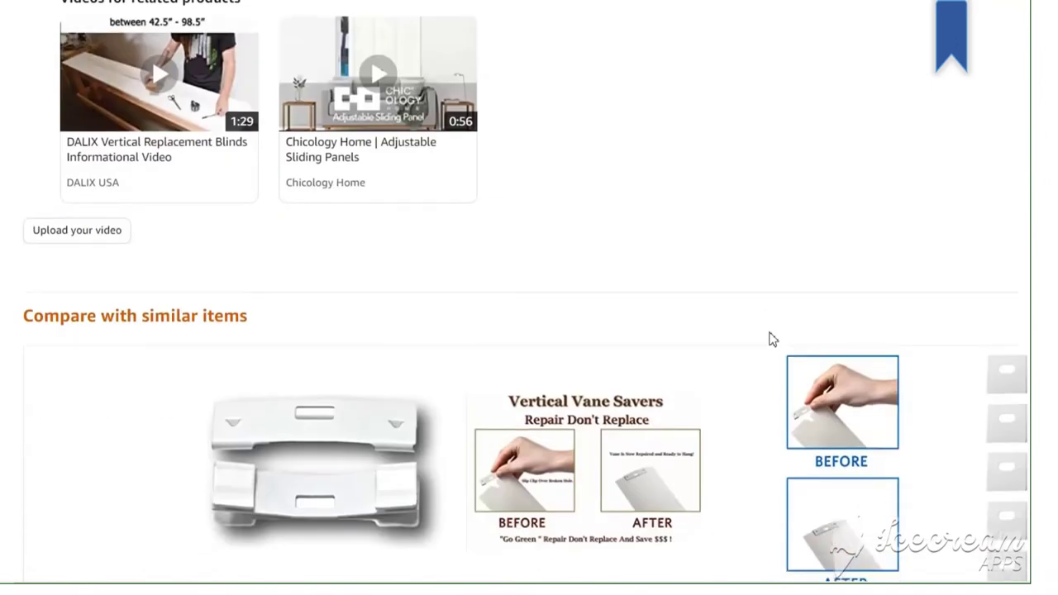
scroll(773, 339, "down", 3)
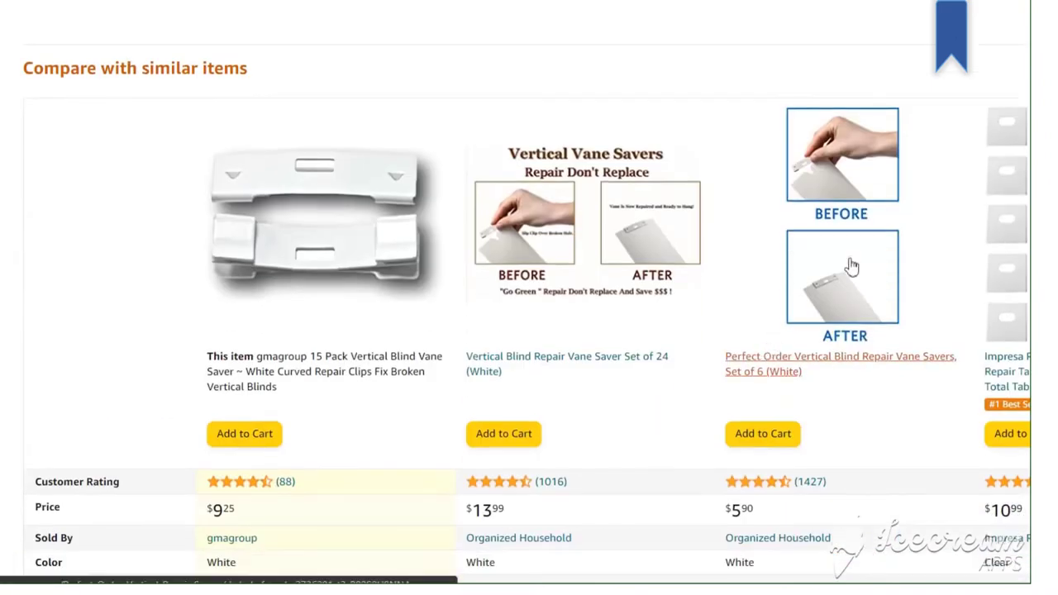
scroll(830, 303, "down", 4)
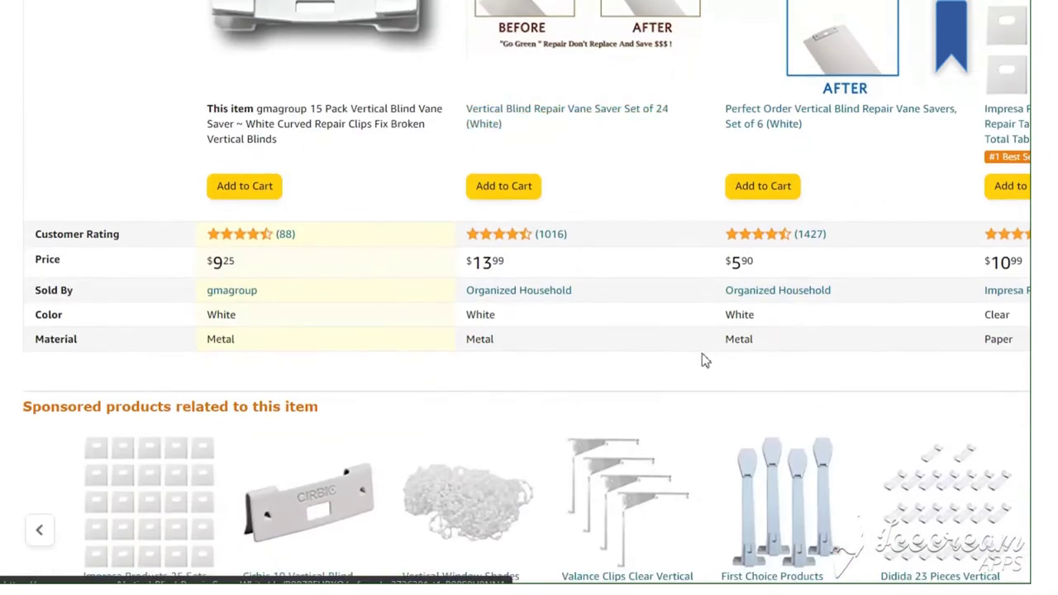
scroll(703, 356, "down", 4)
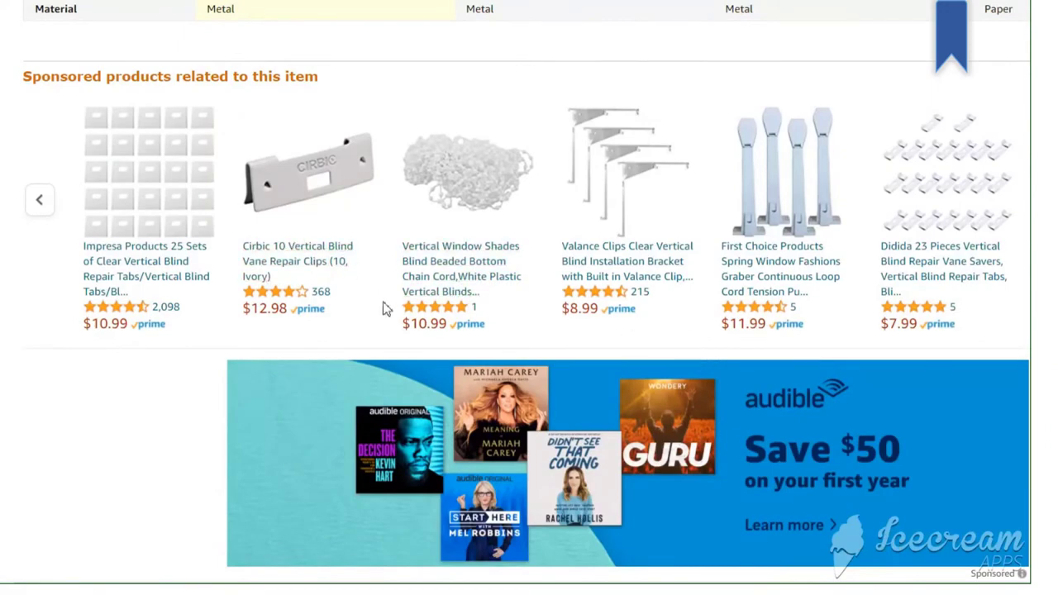
scroll(481, 368, "down", 4)
scroll(481, 368, "down", 3)
scroll(481, 368, "down", 2)
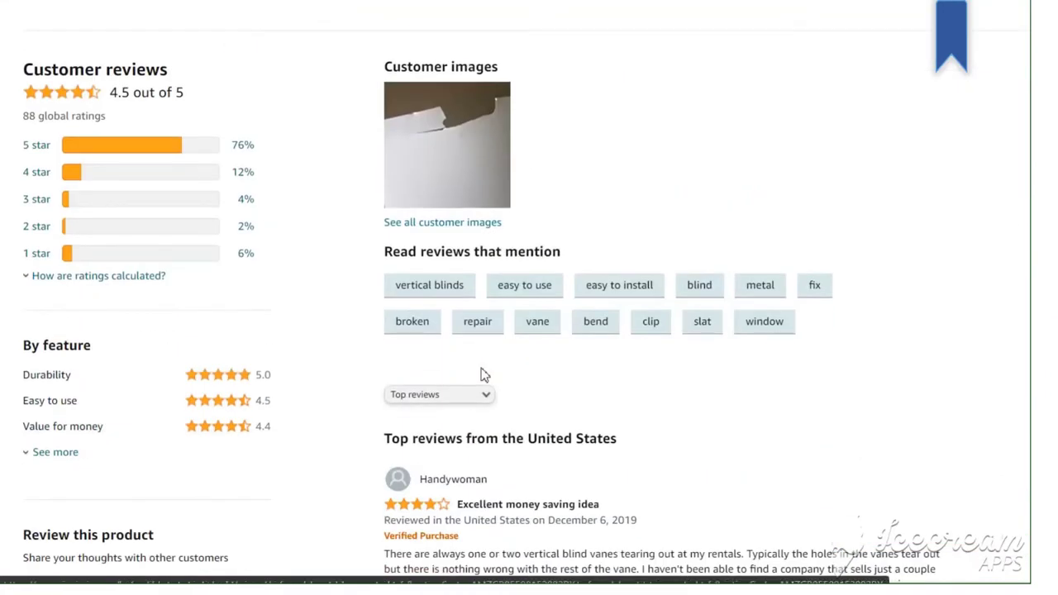
scroll(683, 381, "down", 3)
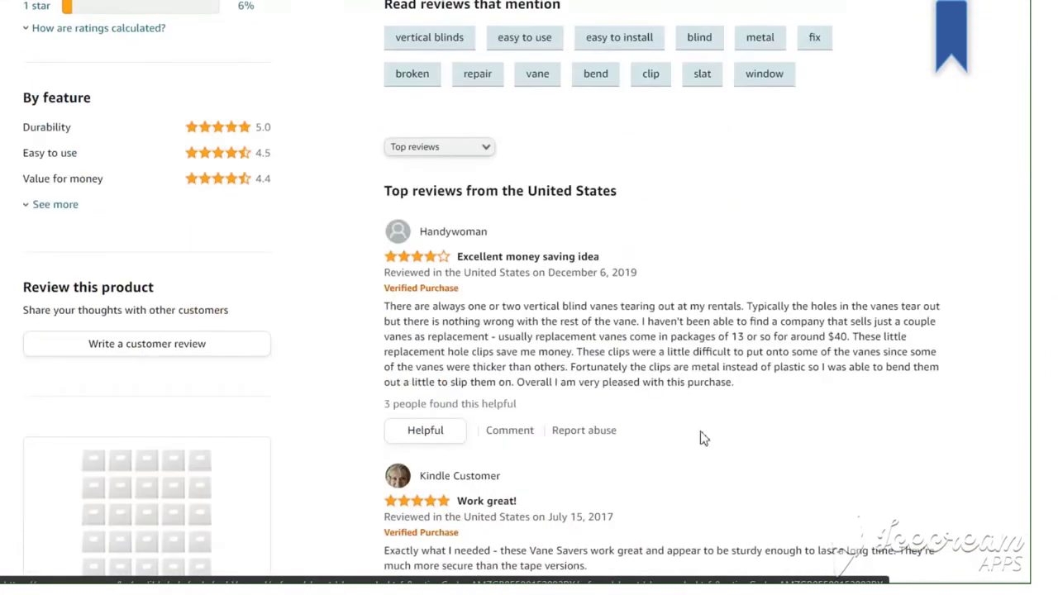
scroll(703, 438, "down", 3)
scroll(595, 454, "down", 1)
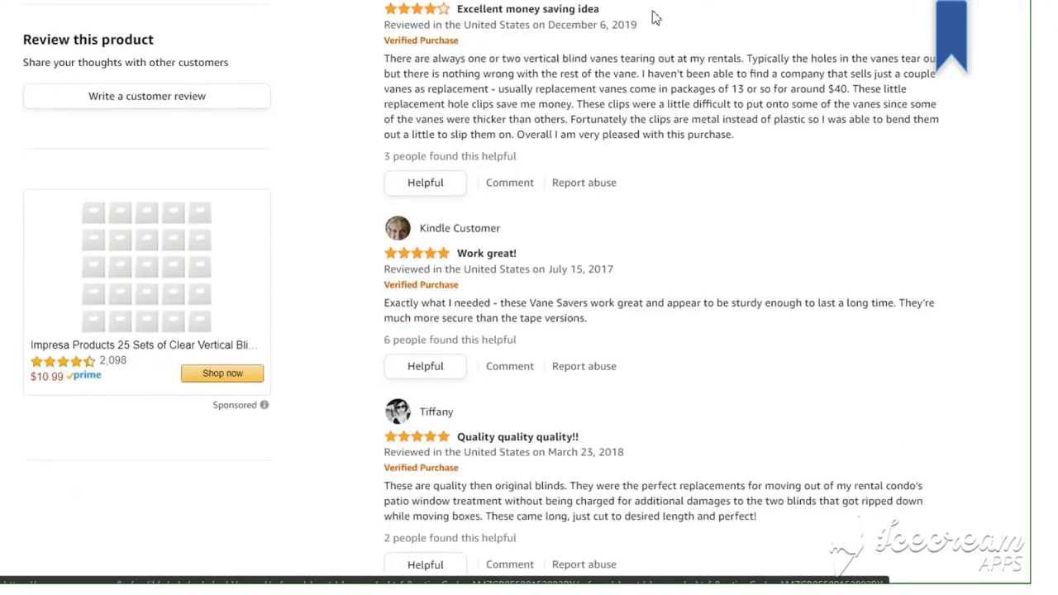